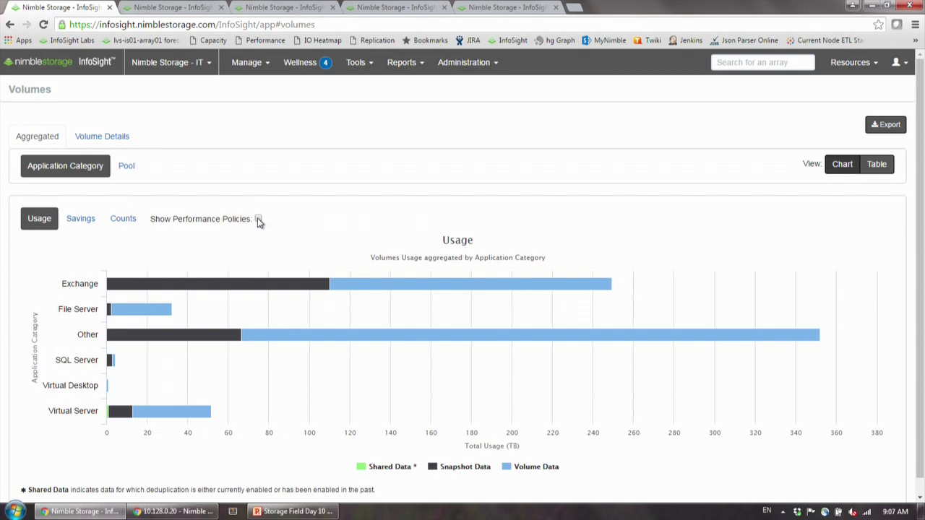
Tick Show Performance Policies so each application category's usage is split by performance policy.
click(258, 220)
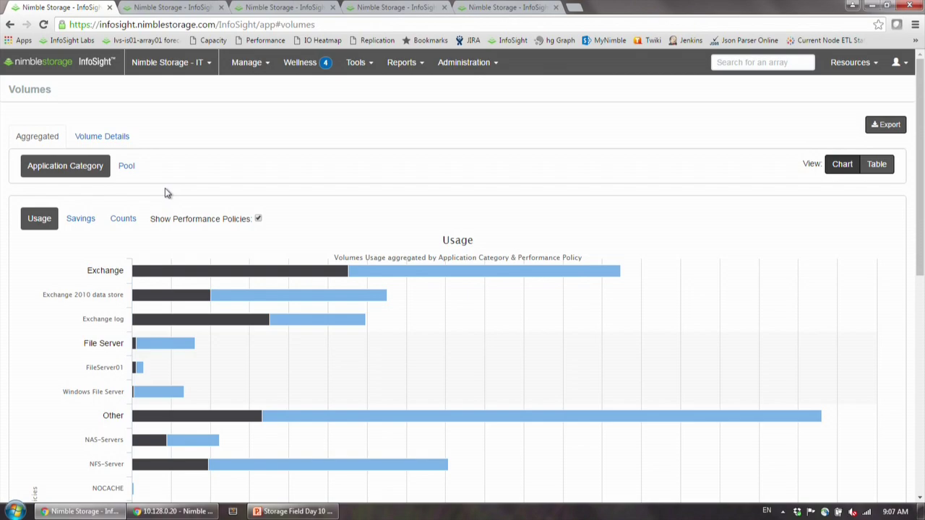
Switch the Volumes chart to the Savings view.
click(91, 221)
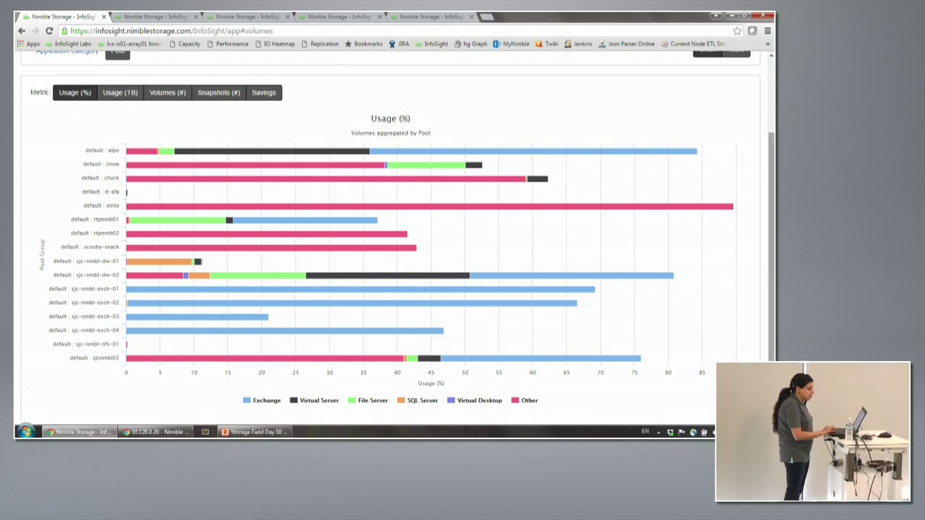
Read the pool Usage (%) chart, where pool olroy is near 90% used by Other.
mouse_move(427, 154)
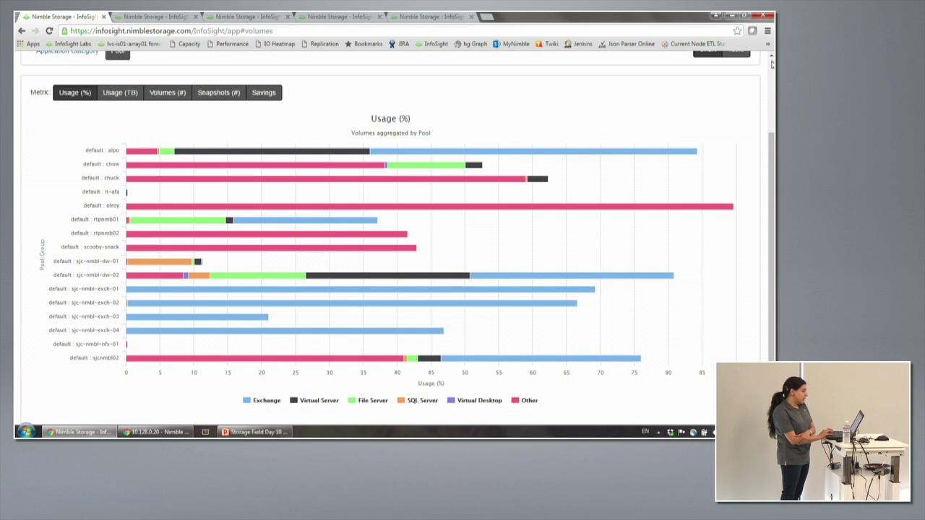
scroll(771, 57, up, 3)
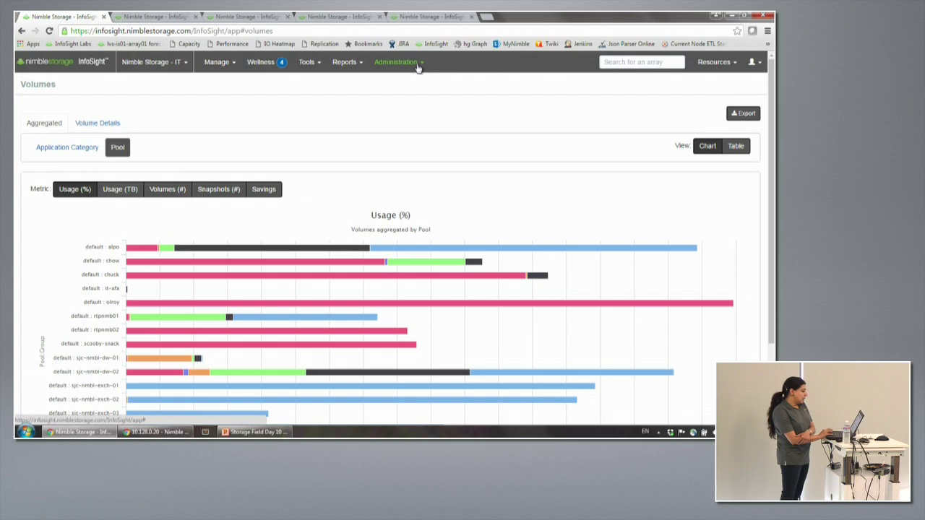
click(418, 65)
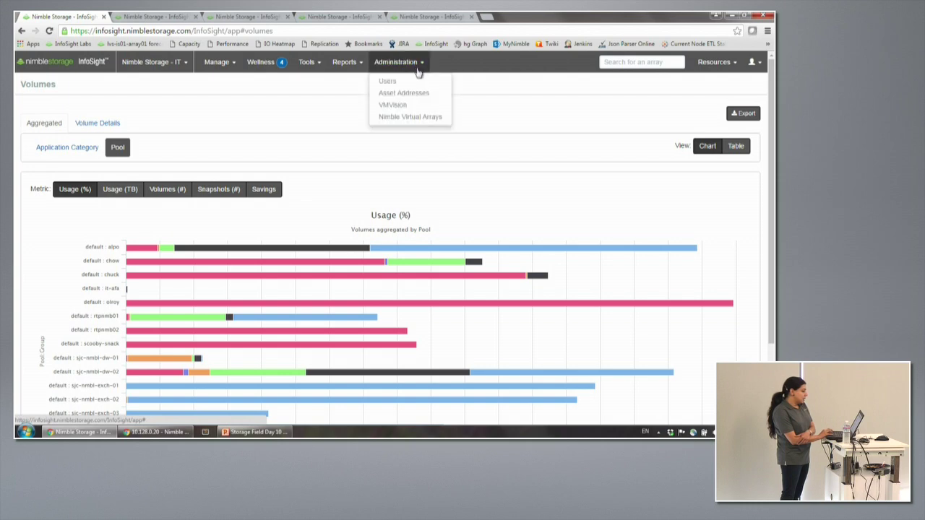
Open the Executive Dashboard report and scroll down to its Data Protection RPO and retention charts.
click(352, 64)
click(353, 83)
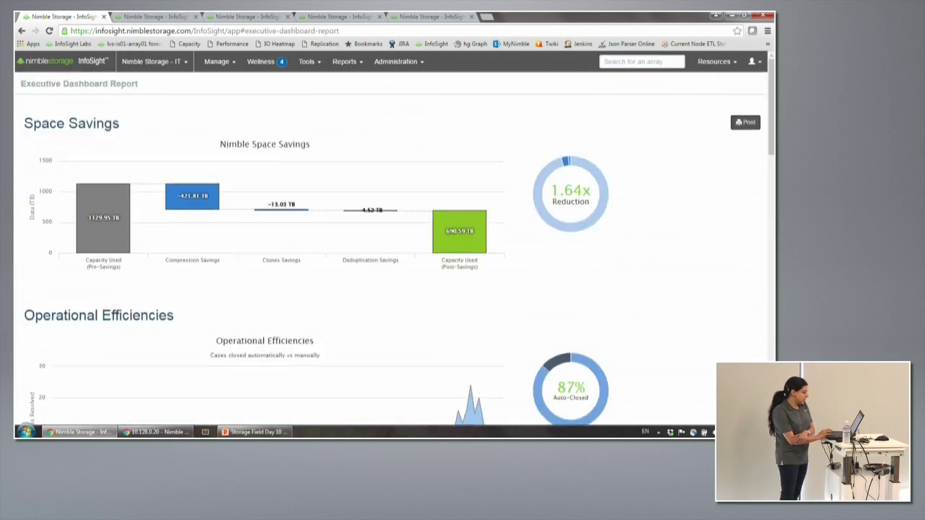
scroll(390, 246, down, 1)
scroll(390, 239, down, 3)
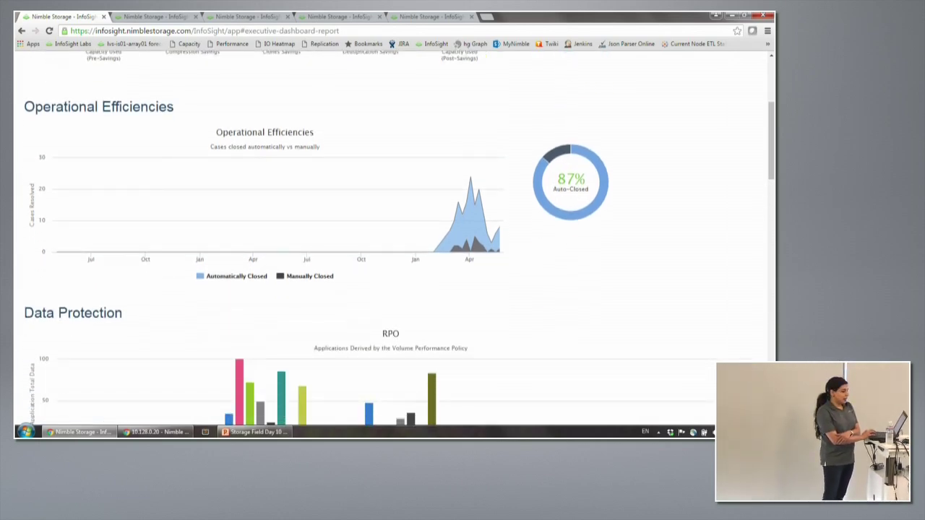
scroll(771, 59, up, 3)
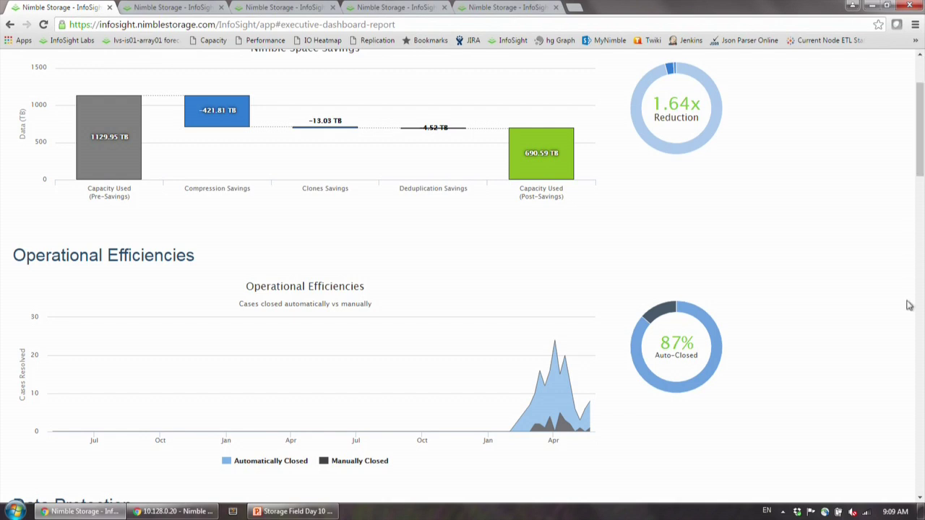
scroll(919, 498, down, 3)
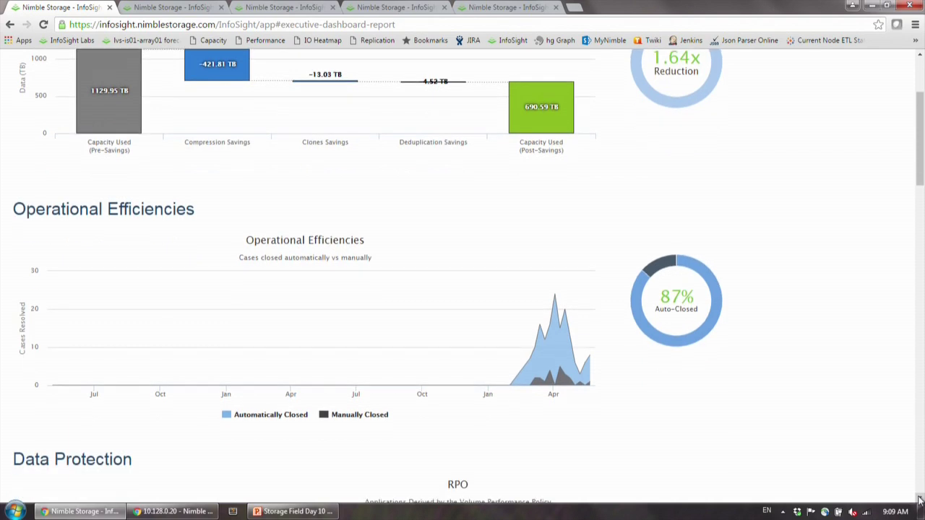
scroll(919, 499, down, 7)
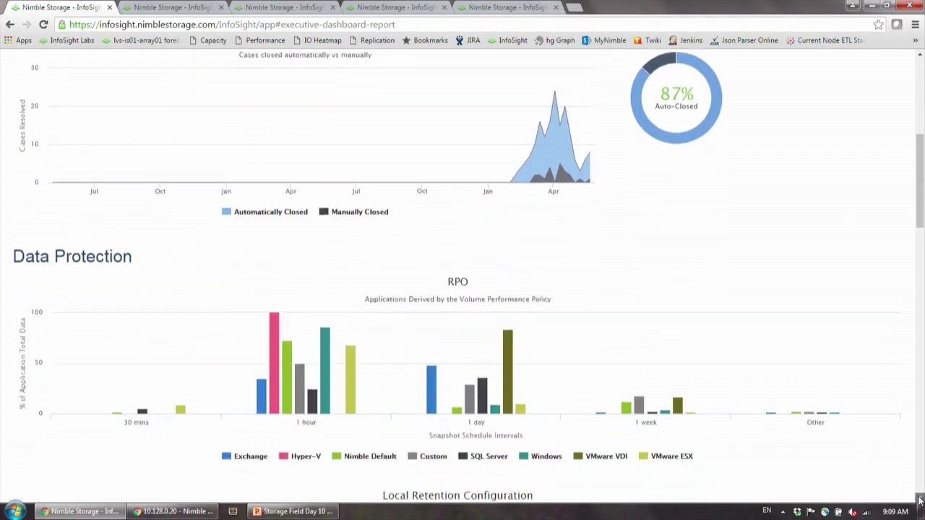
scroll(919, 500, down, 1)
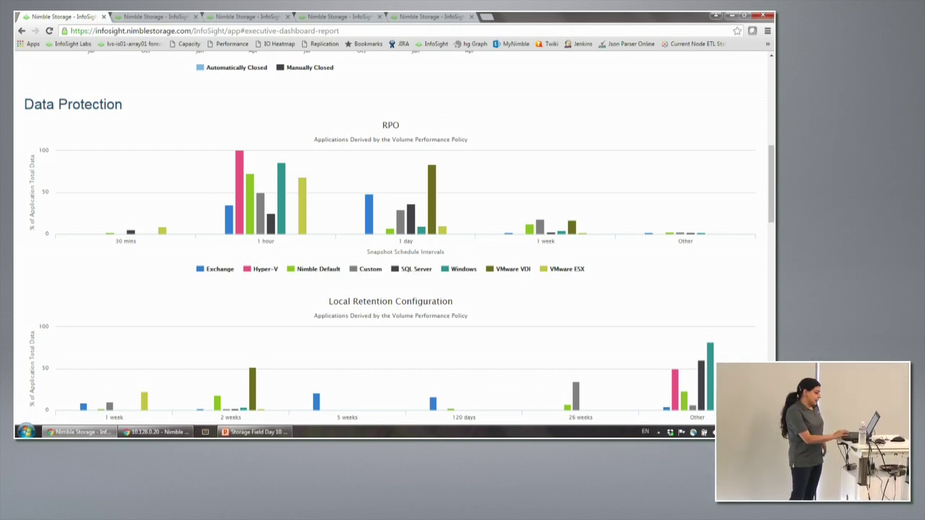
scroll(394, 239, down, 5)
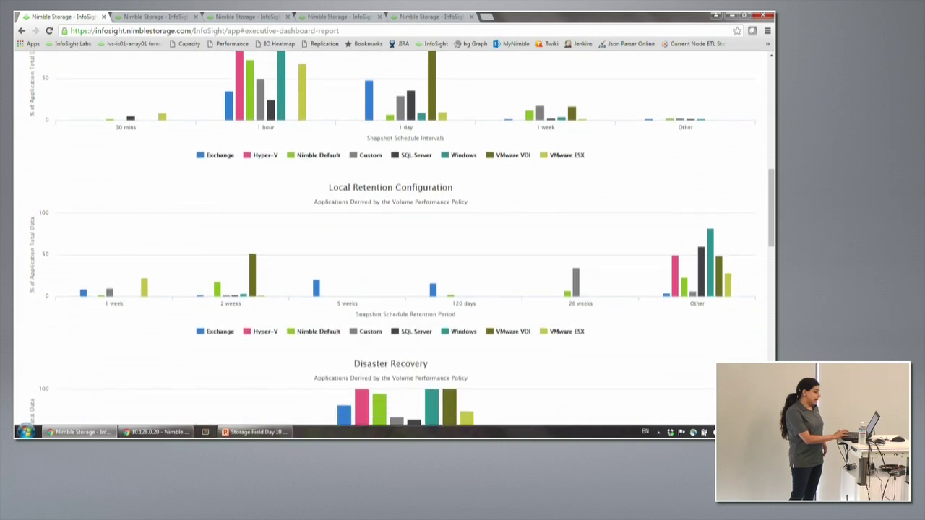
scroll(394, 239, down, 2)
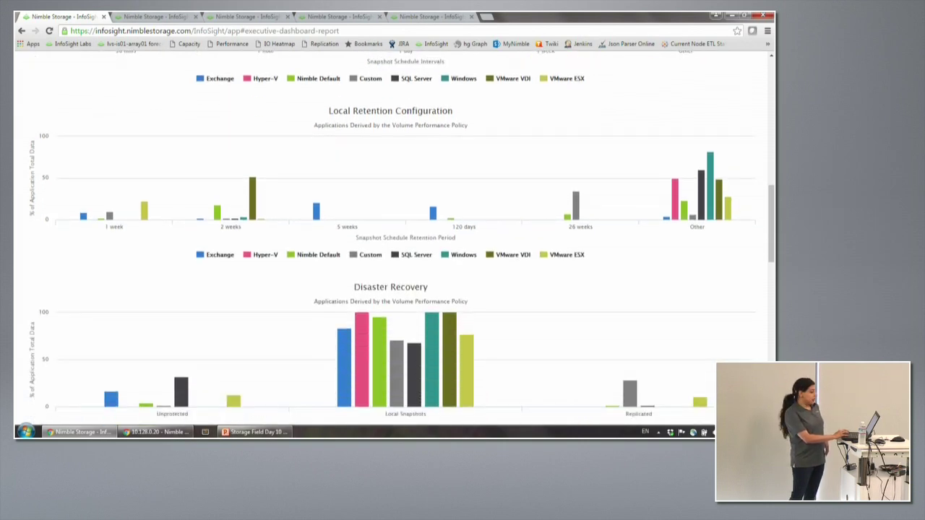
scroll(394, 239, down, 4)
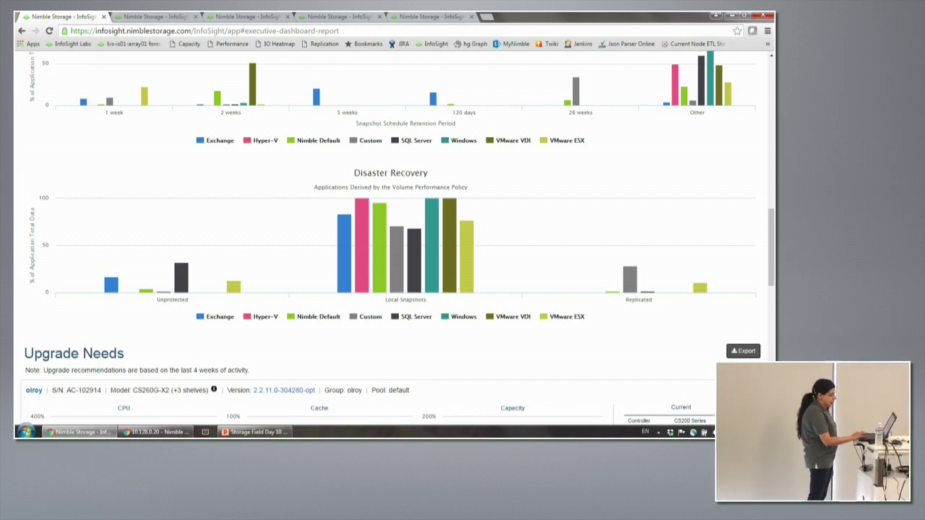
key(Page_Down)
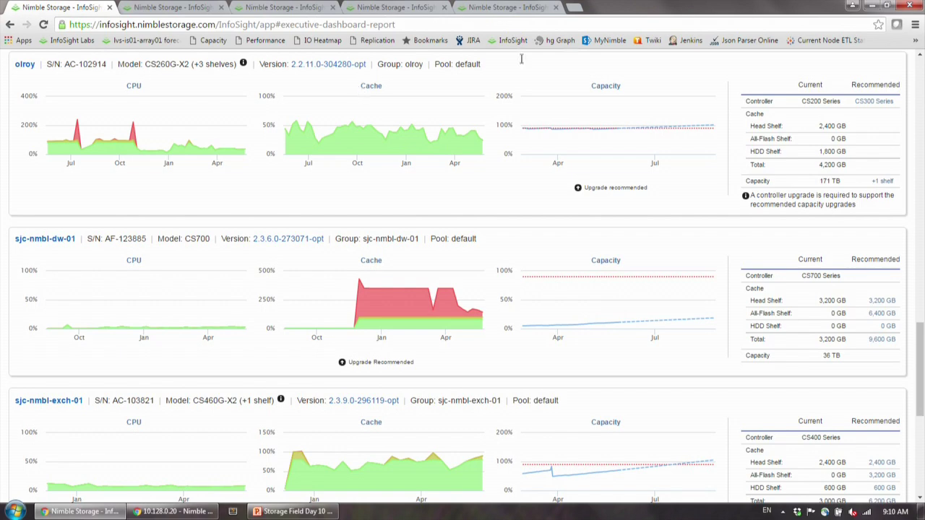
scroll(921, 74, up, 1)
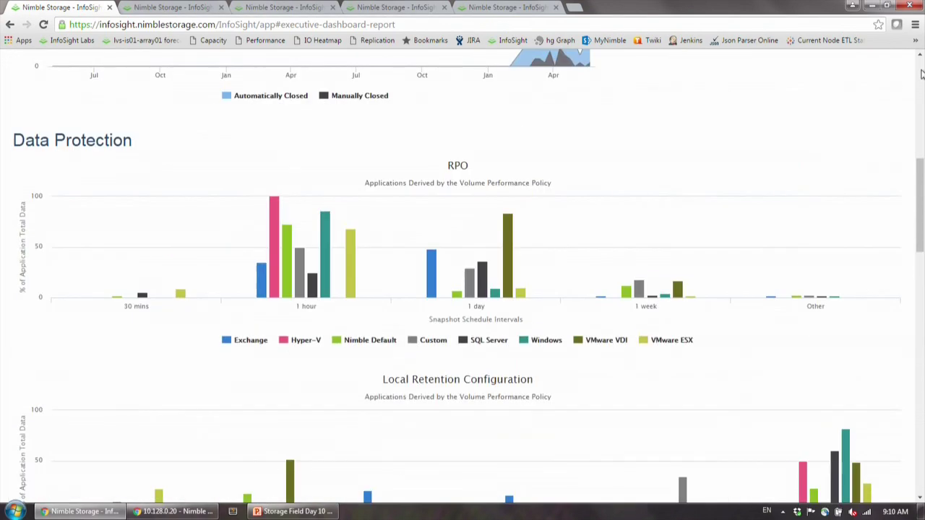
Open the Sizing Tool from the Tools menu and start a New Profile.
scroll(921, 72, up, 8)
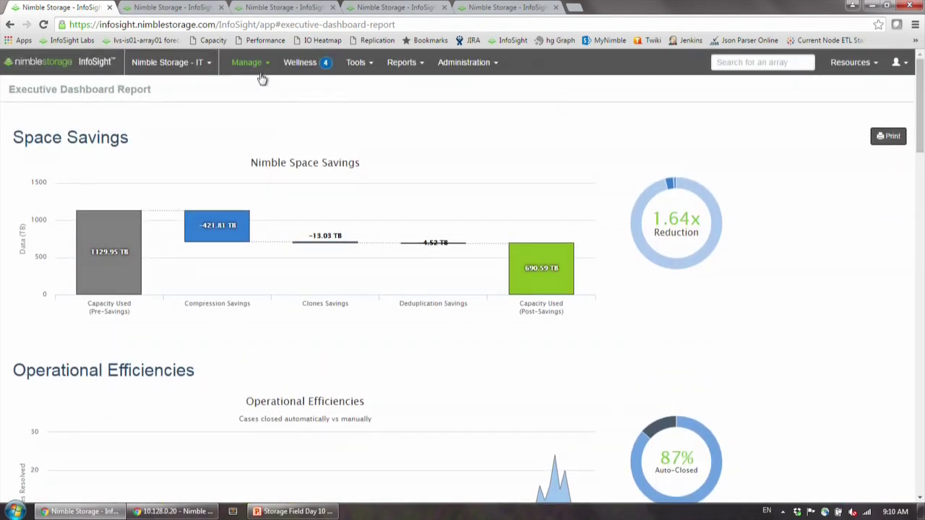
click(357, 72)
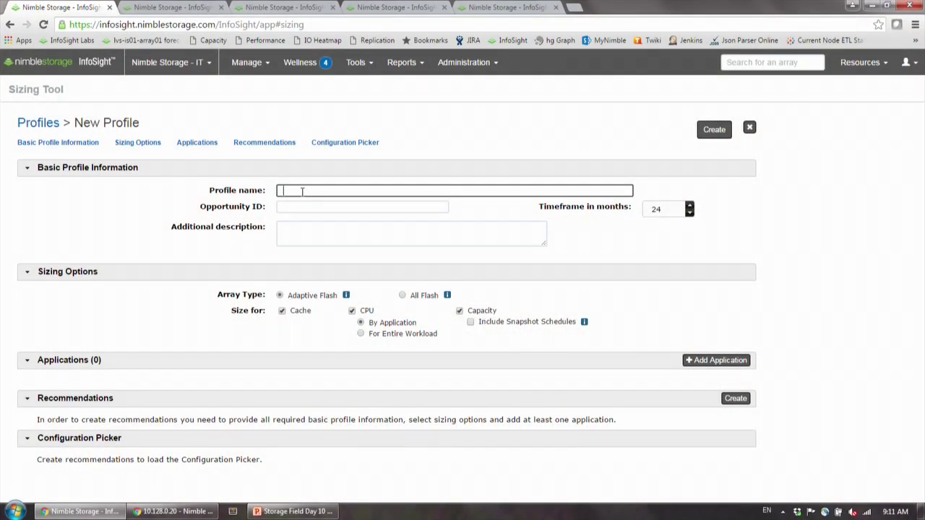
text(M)
Name the profile 'Exchange', choose the All Flash array type, and add an application entry.
key(BackSpace)
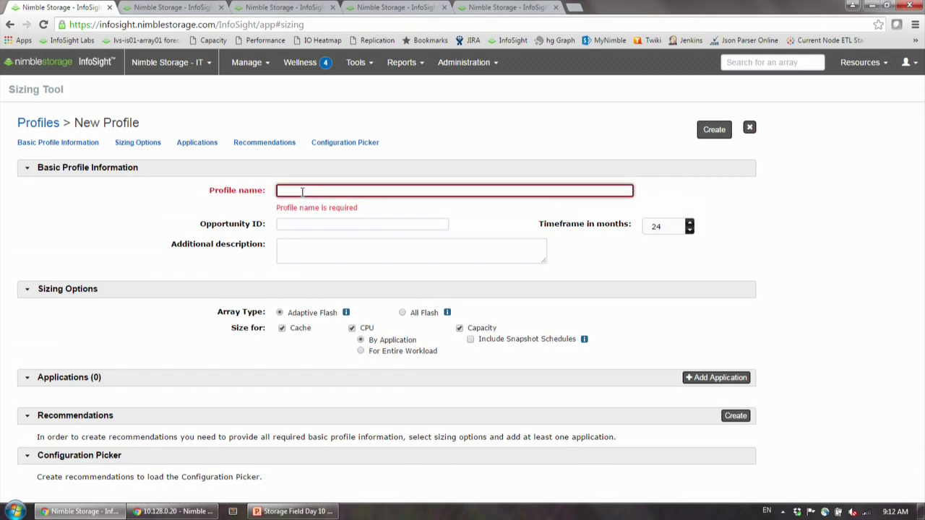
text(Ex)
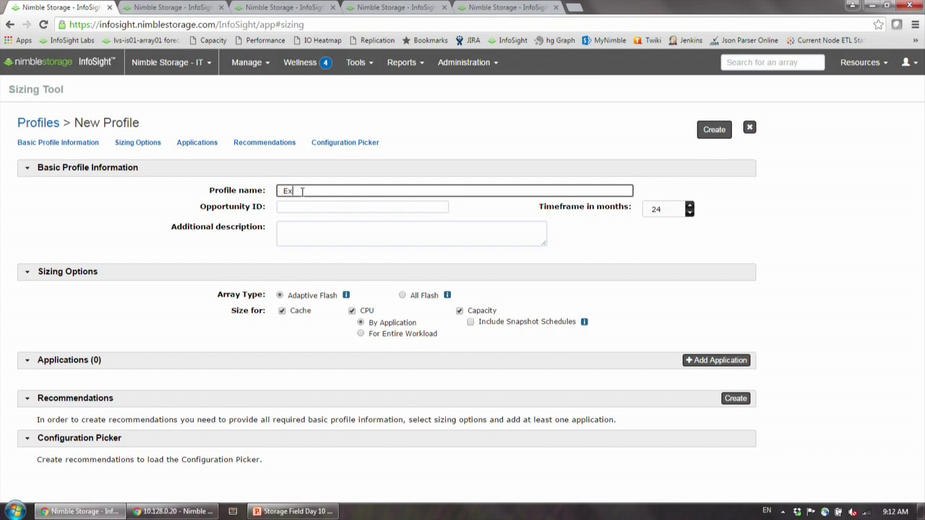
text(chan)
key(BackSpace)
key(BackSpace)
text(ange)
click(403, 297)
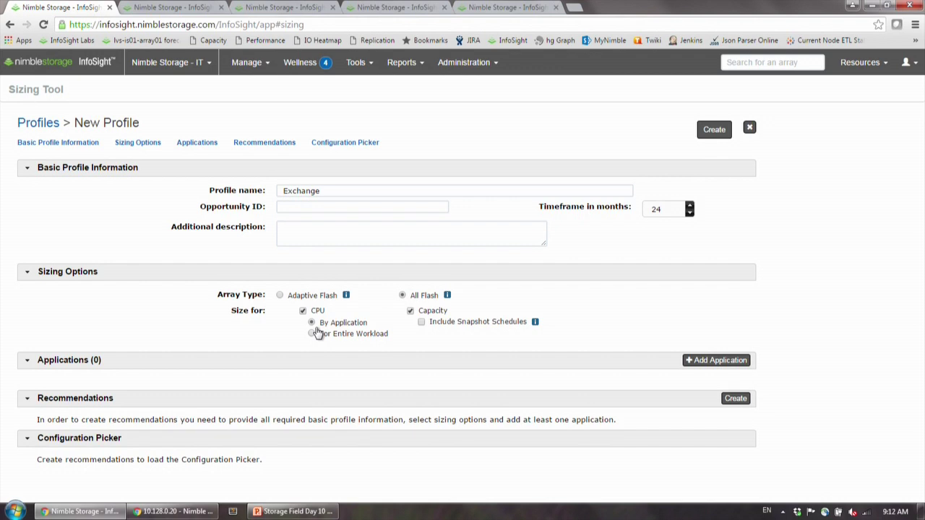
click(704, 364)
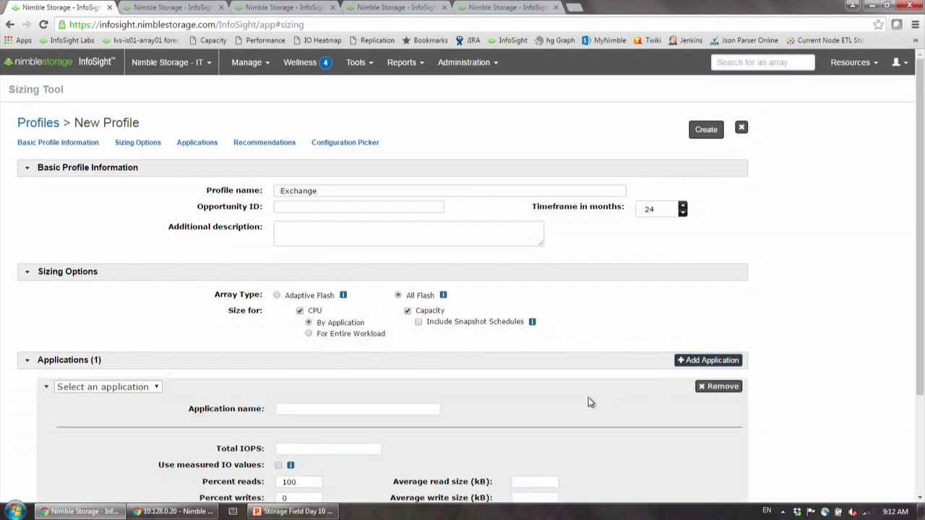
Set the application type to Exchange, sized by number of mailboxes with 2000 mailboxes.
click(156, 387)
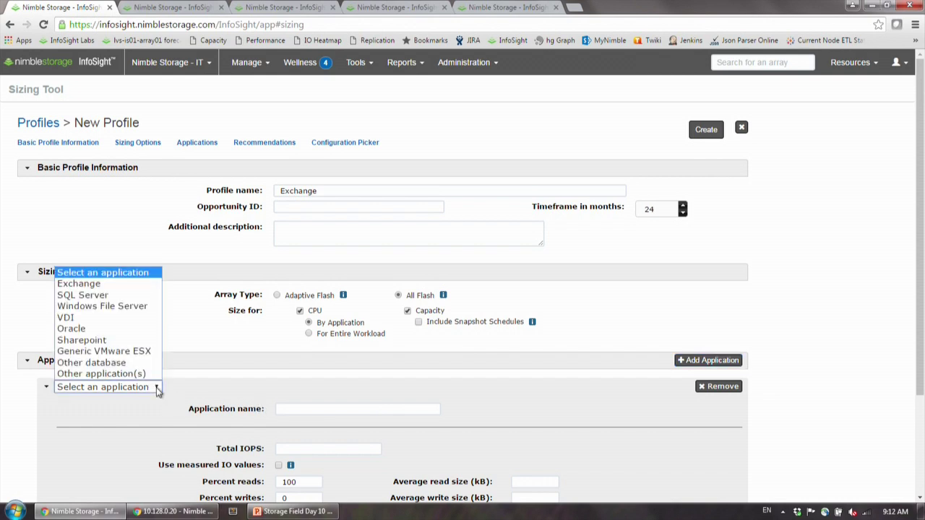
click(122, 284)
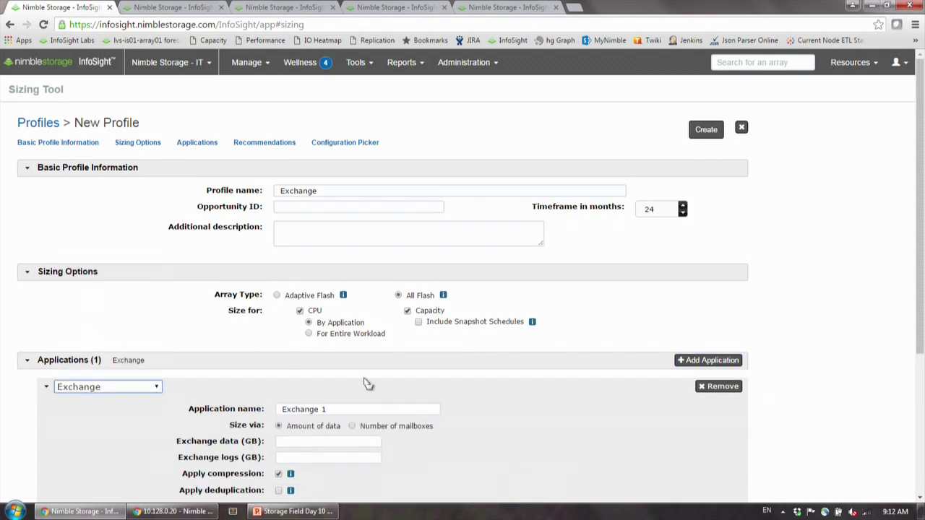
click(920, 500)
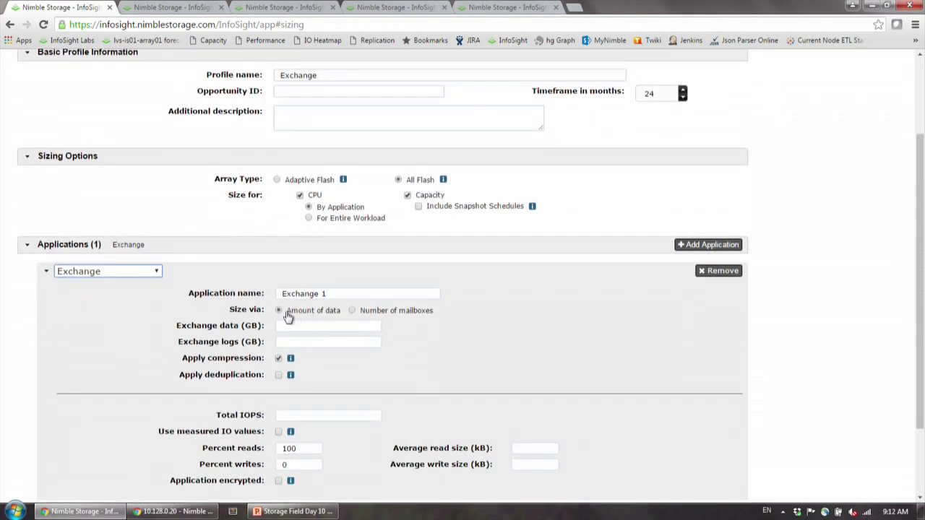
click(352, 311)
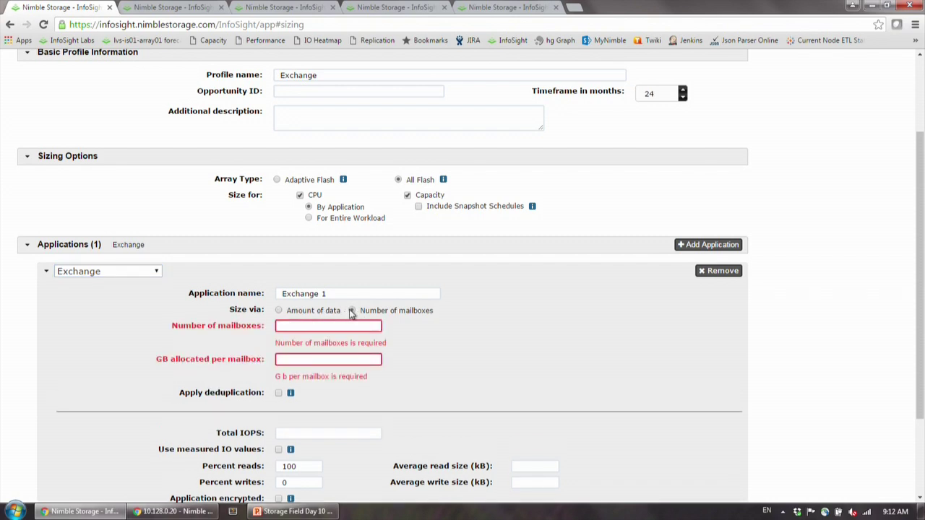
click(346, 325)
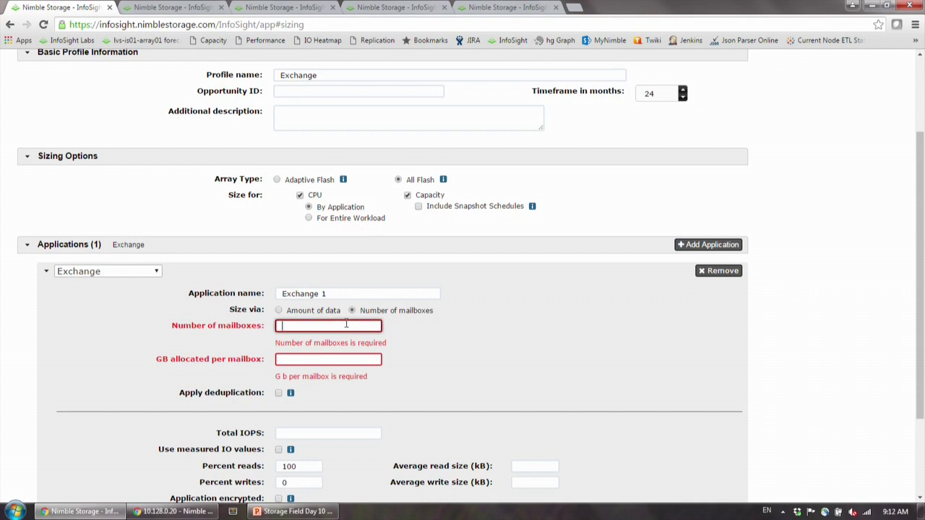
text(2000)
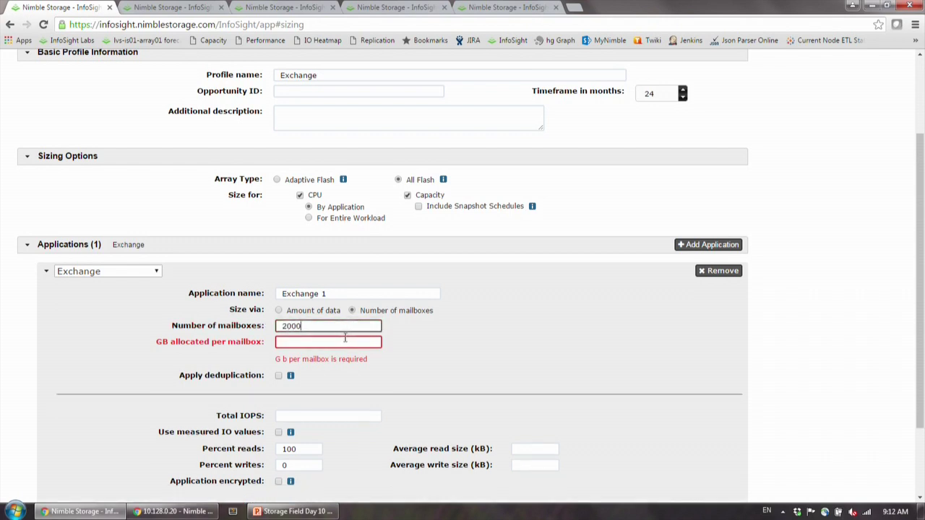
click(341, 343)
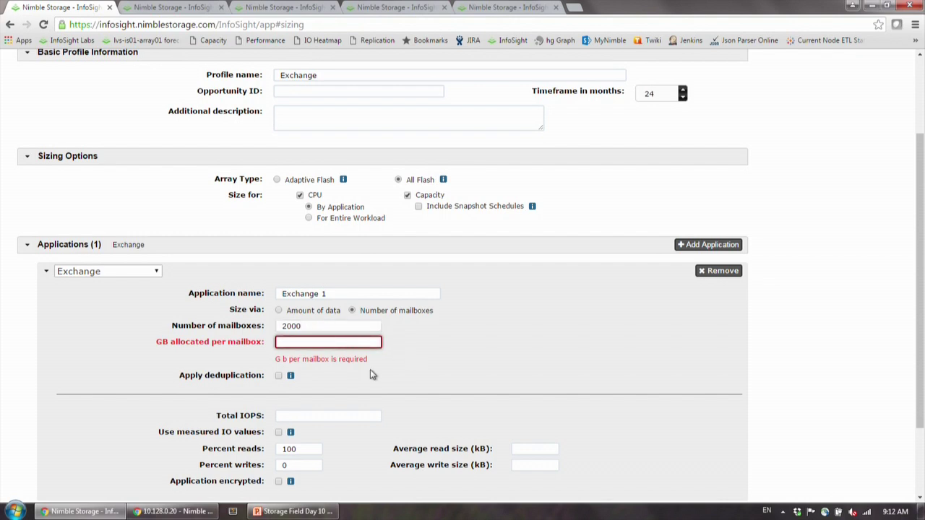
Base the Exchange workload on measured IO values with 10000 total IOPS.
click(920, 501)
click(920, 501)
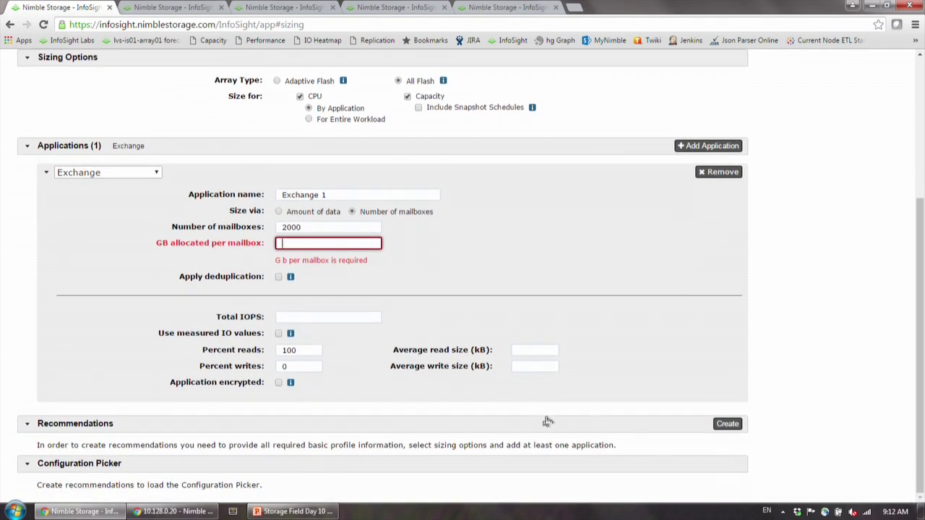
click(279, 335)
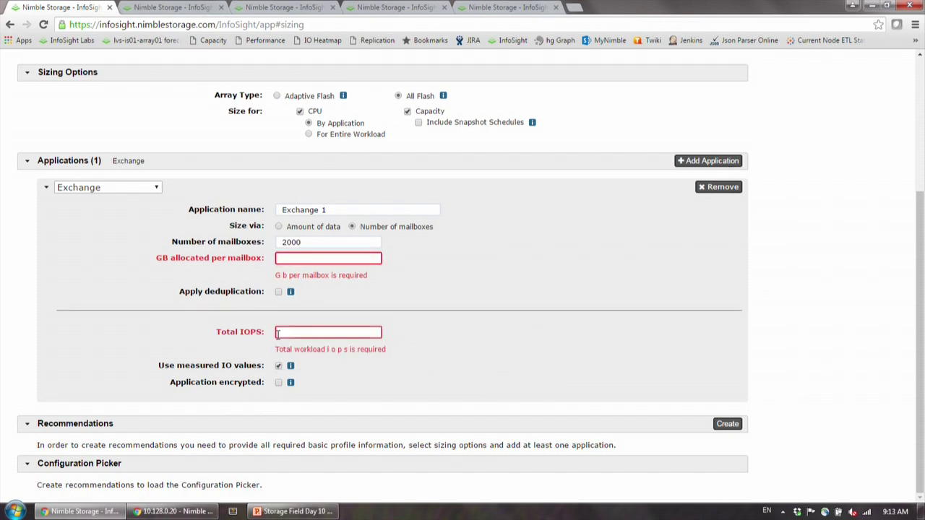
click(368, 330)
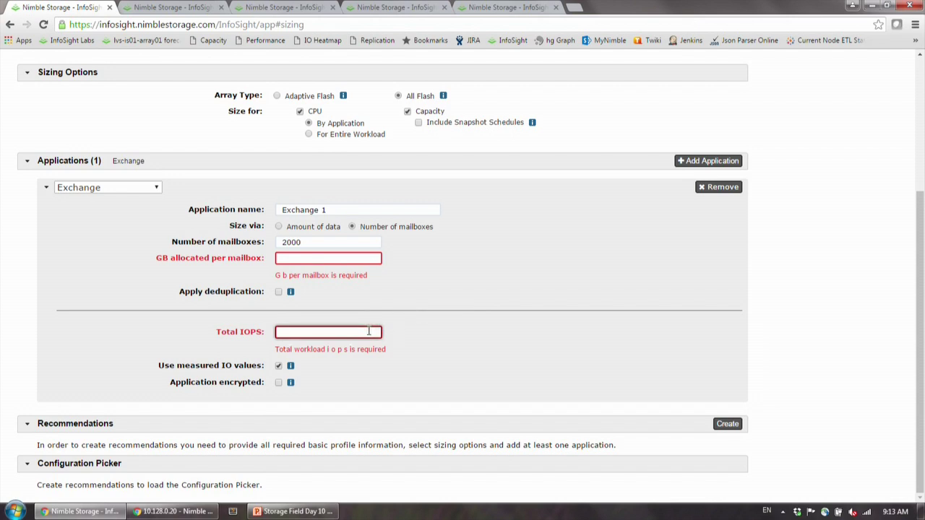
text(10000)
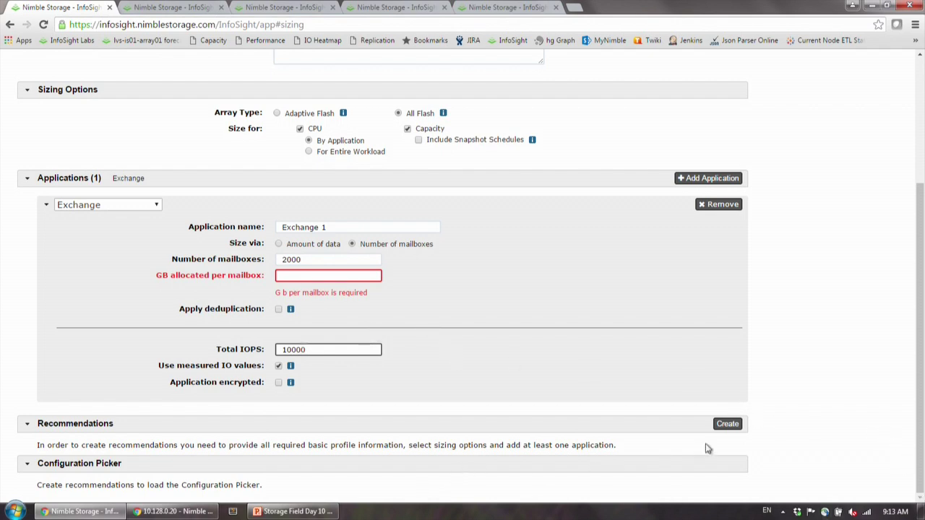
Dismiss the invalid-input error, set 2 GB per mailbox, and generate the recommendations.
click(731, 424)
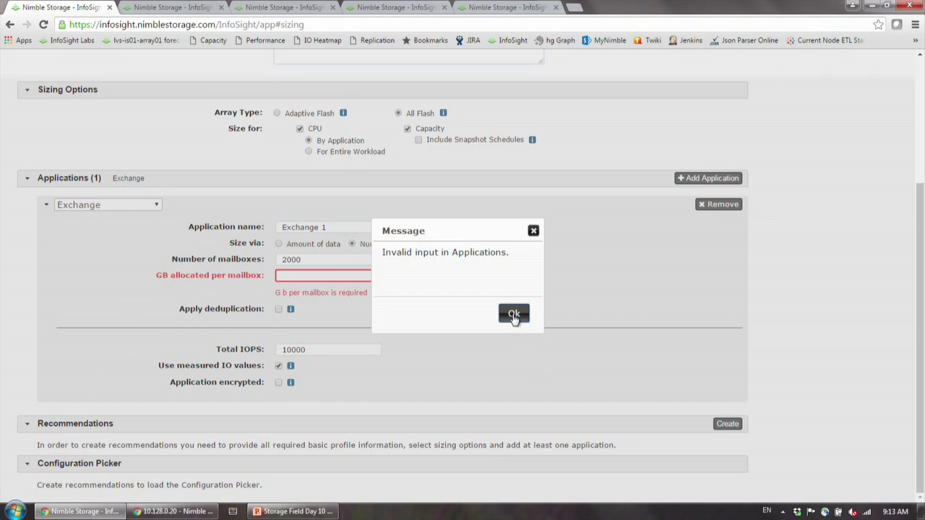
click(513, 315)
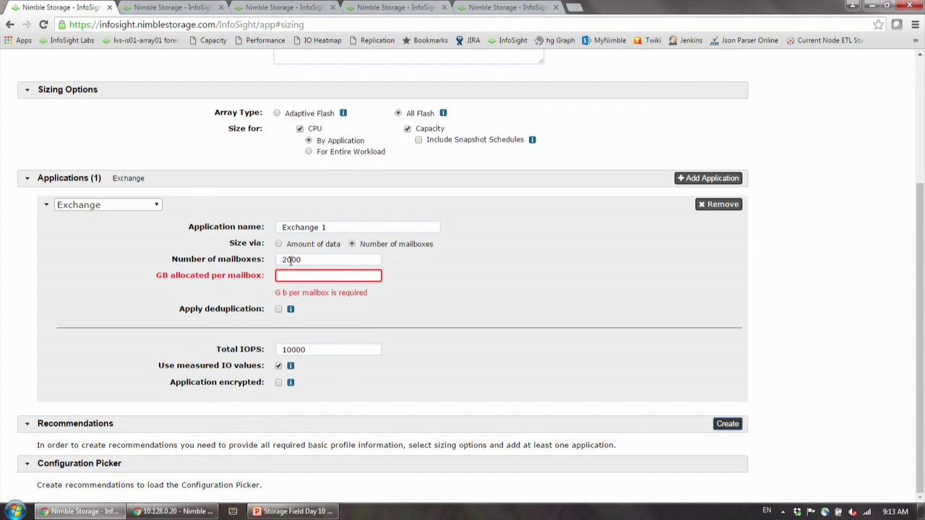
click(312, 277)
text(2)
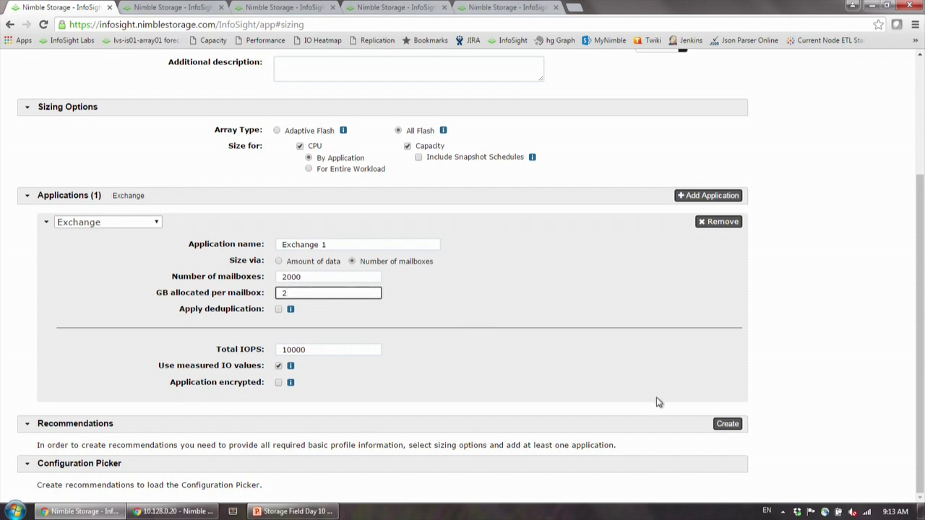
click(728, 425)
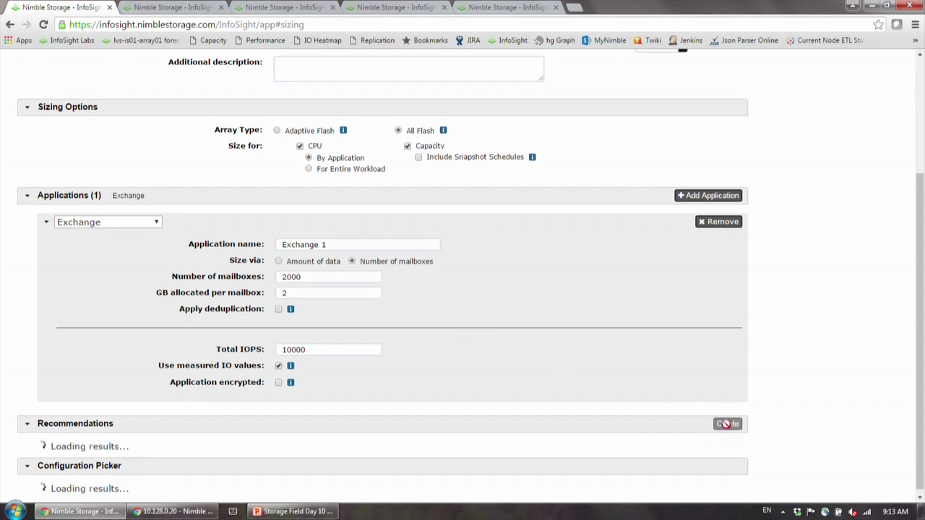
Review the CPU and capacity recommendations and the AF3000 to AF9000 head shelf options.
click(921, 499)
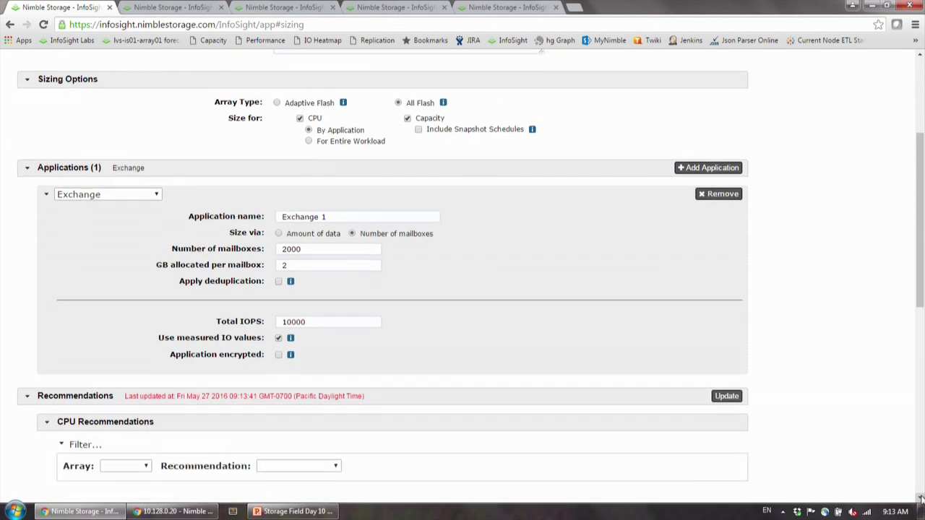
scroll(921, 499, down, 3)
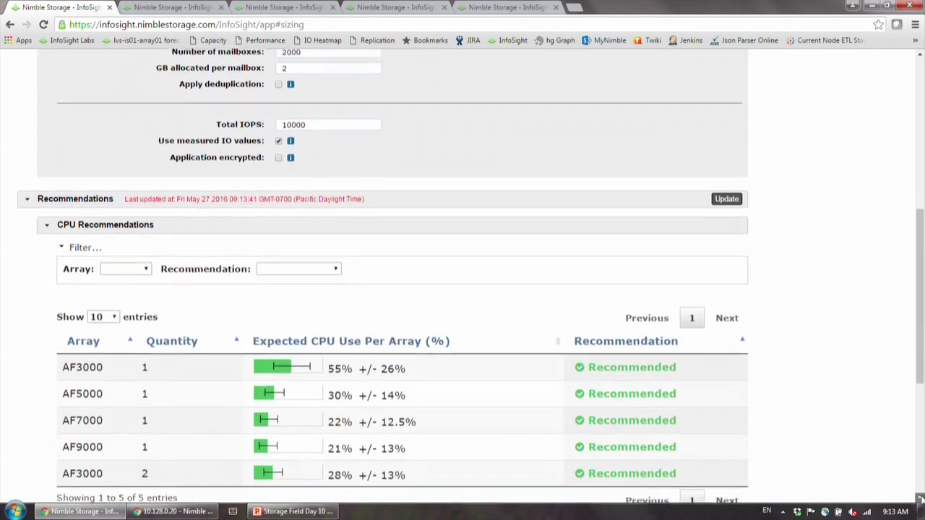
scroll(920, 499, down, 3)
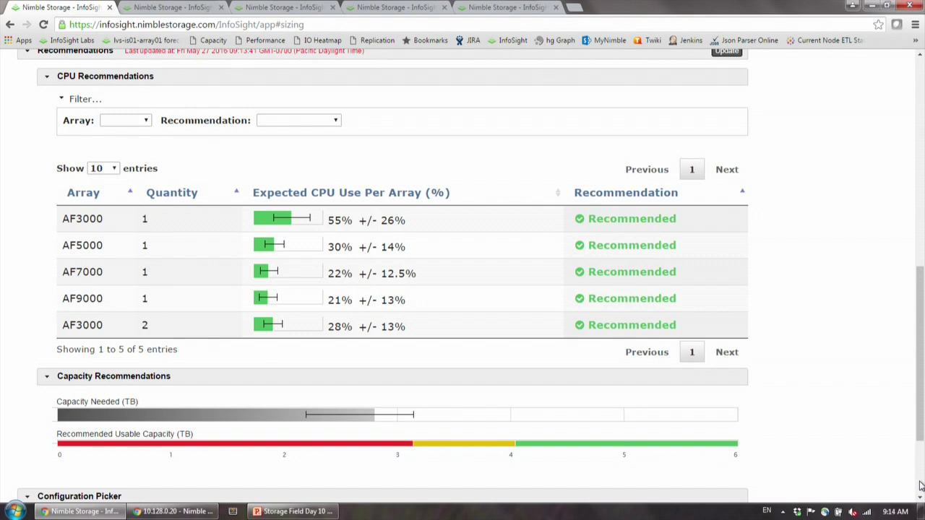
scroll(920, 486, down, 2)
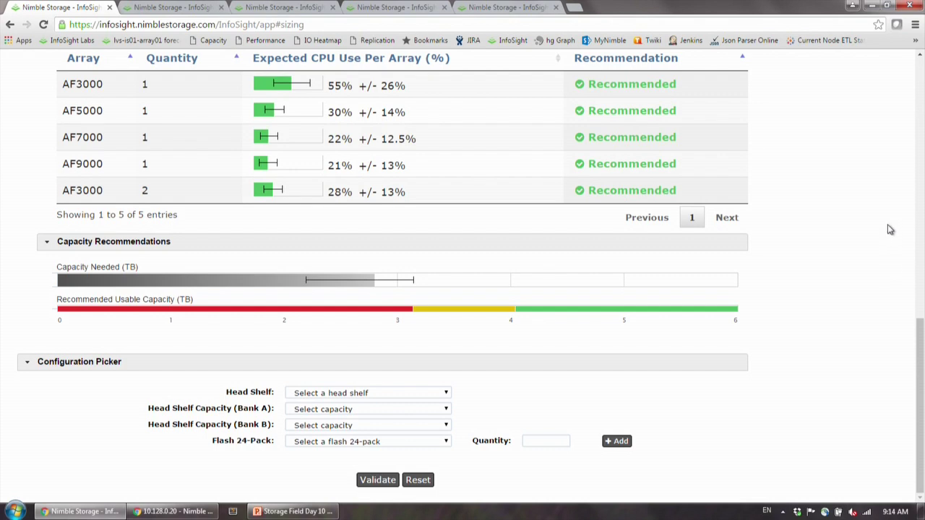
click(442, 395)
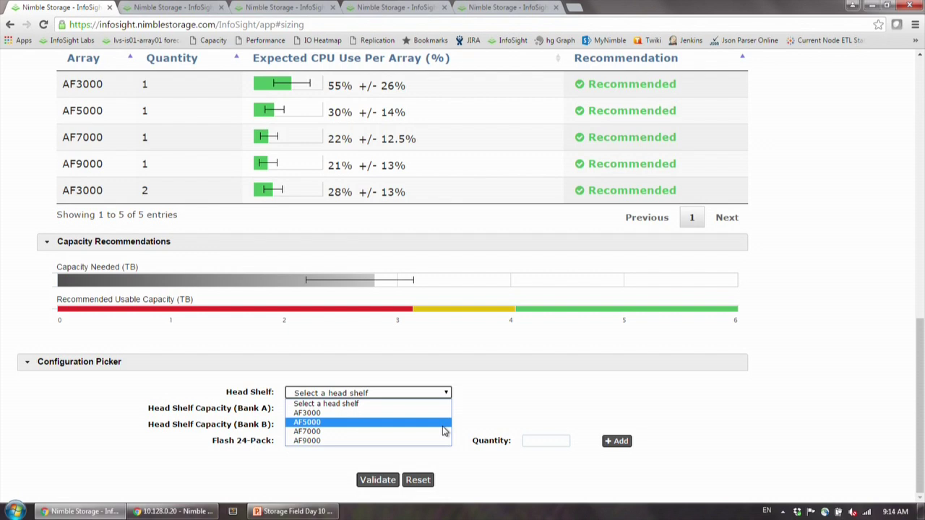
click(921, 83)
click(921, 83)
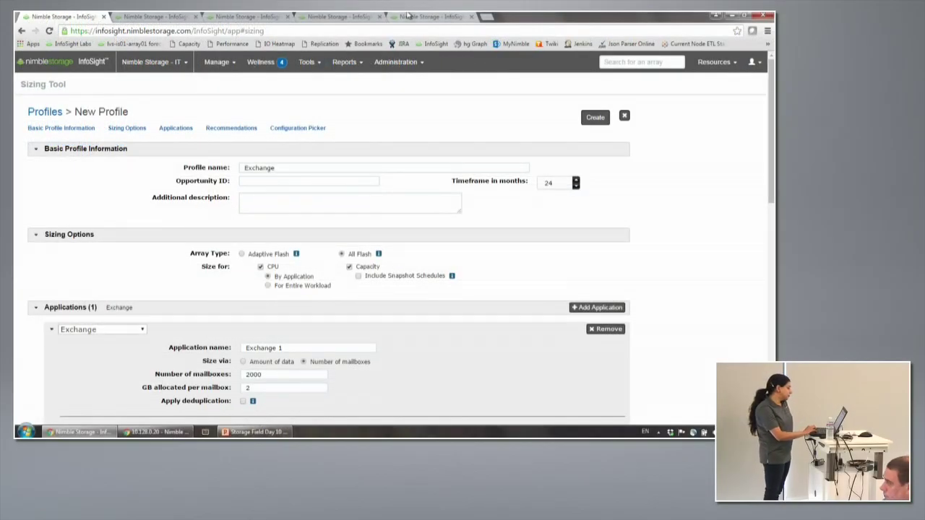
Go to Manage > VMVision for the sjc-it-vcenter vCenter.
click(233, 65)
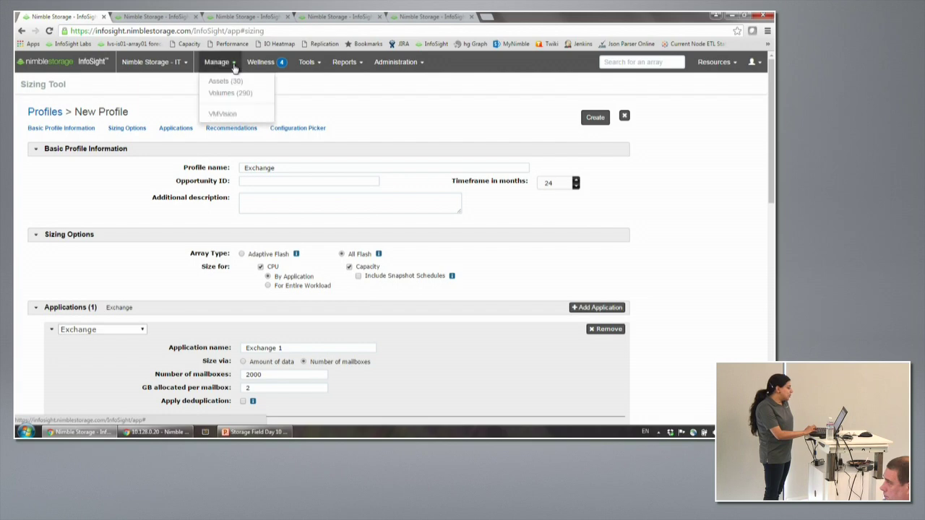
click(233, 113)
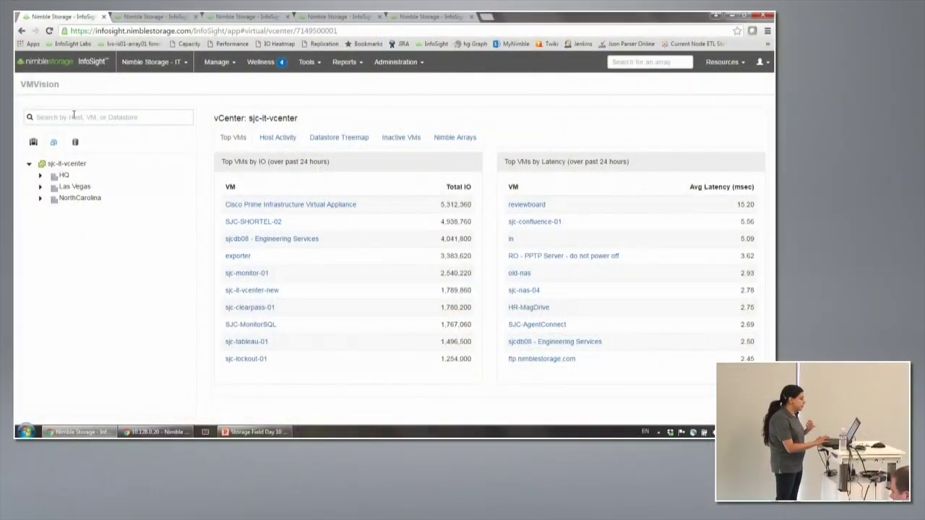
Search 'puppet', open VM itpuppet02, and pin latency points like Apr 13 to see host CPU and memory.
click(73, 116)
text(puppet)
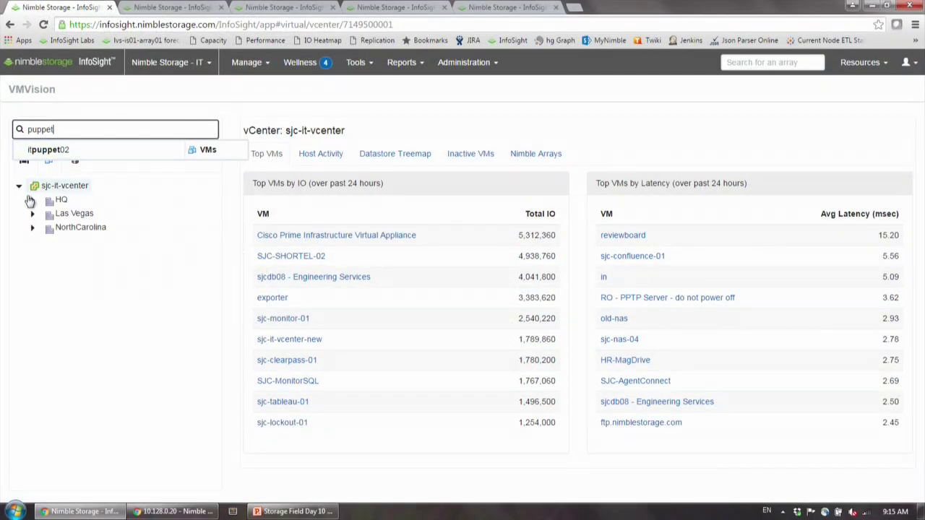
click(66, 150)
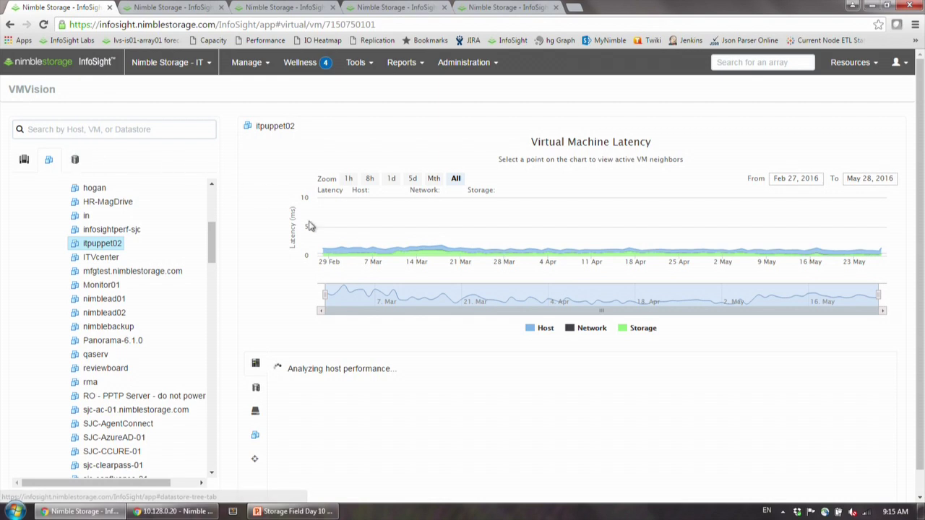
click(411, 250)
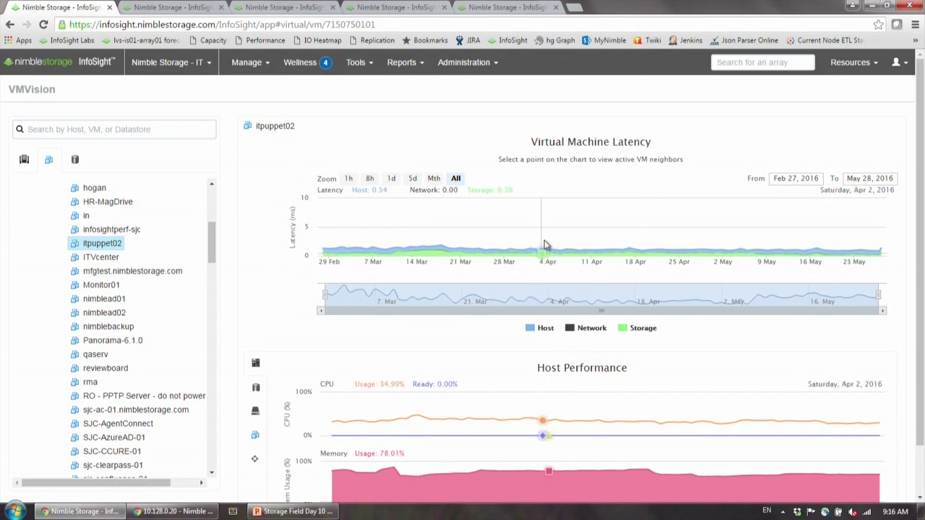
click(610, 250)
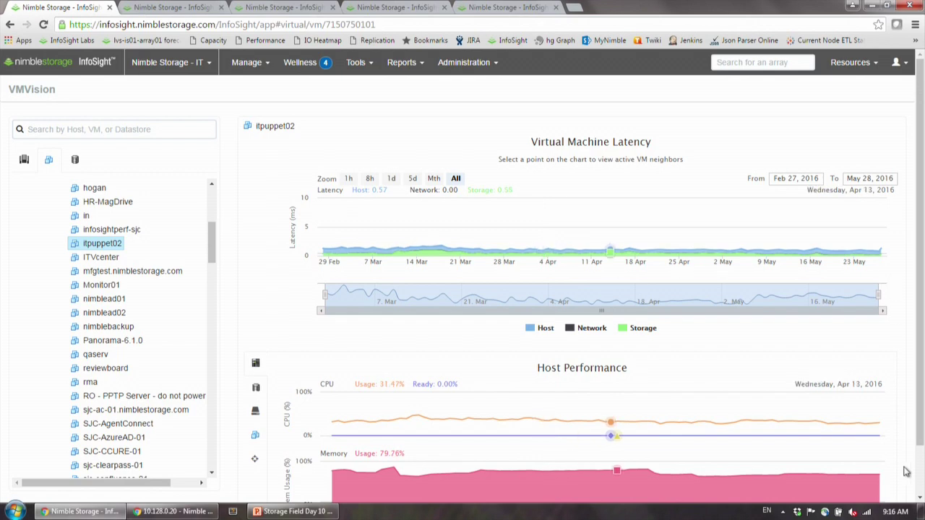
click(920, 500)
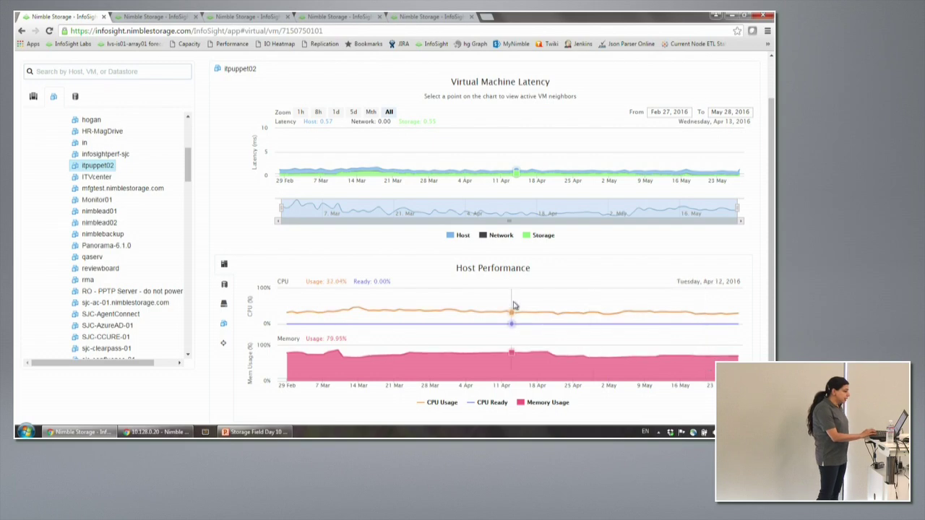
List itpuppet02's neighbour VMs on datastore alpo-itesx-vol07, then switch the navigator to the datastore tree.
scroll(772, 74, up, 1)
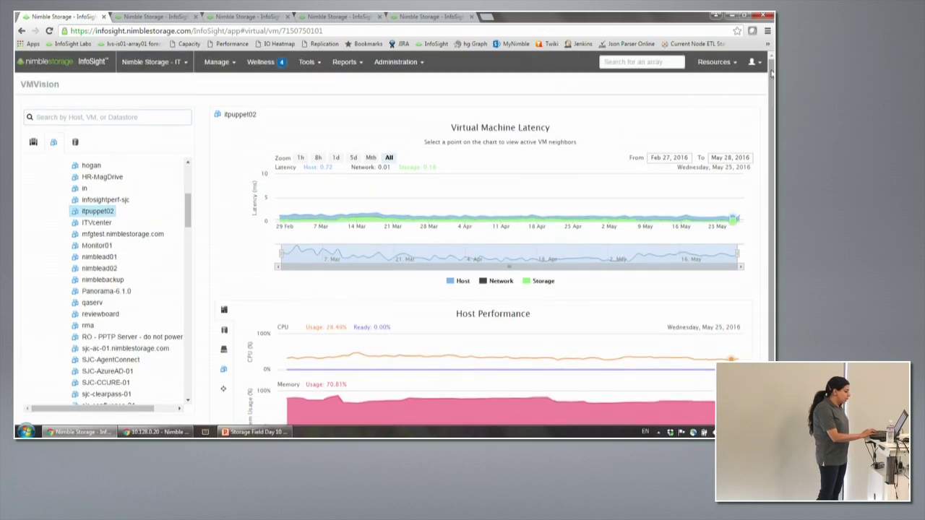
click(224, 324)
click(224, 371)
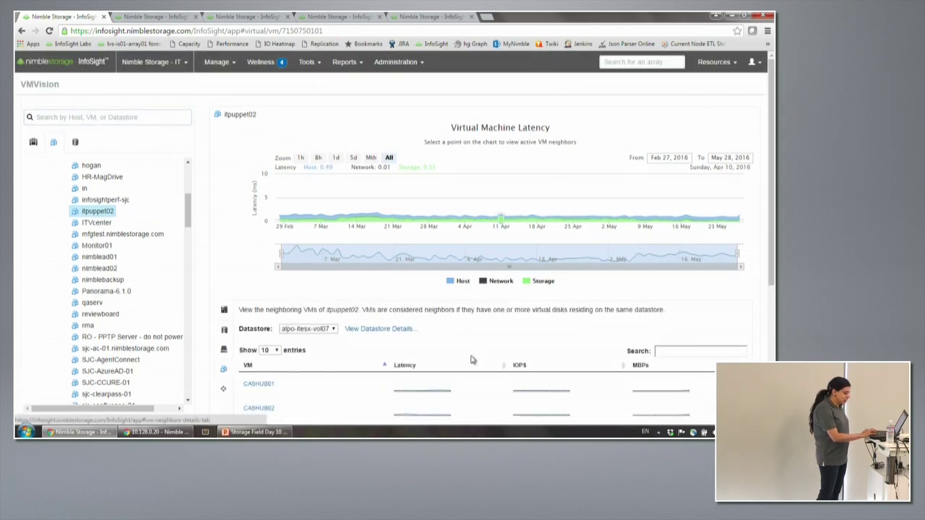
scroll(470, 239, down, 3)
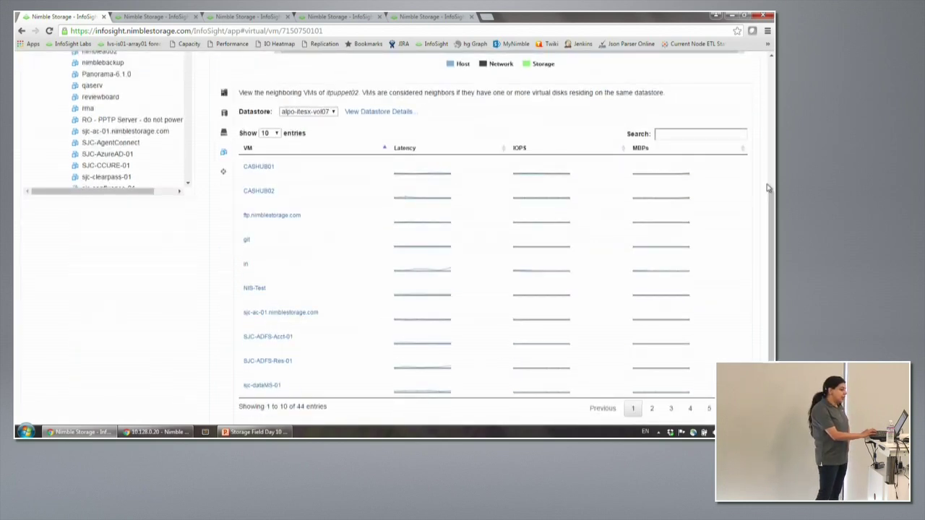
scroll(774, 174, up, 3)
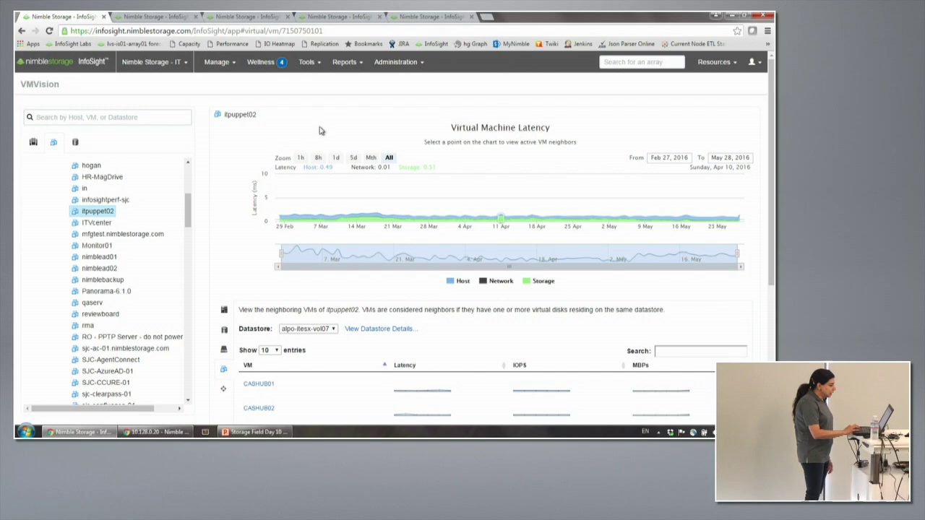
click(76, 143)
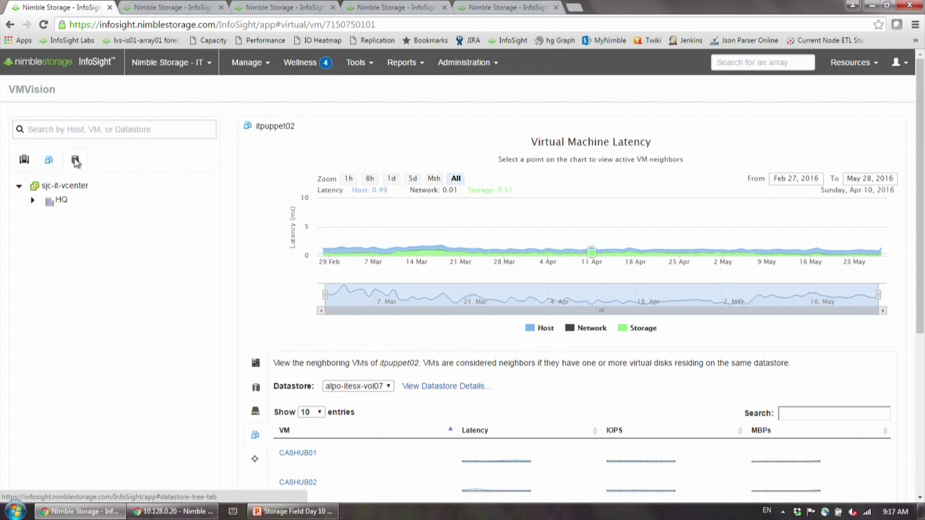
Select the HQ datacenter in the datastore tree and view its Datastore Treemap.
click(76, 160)
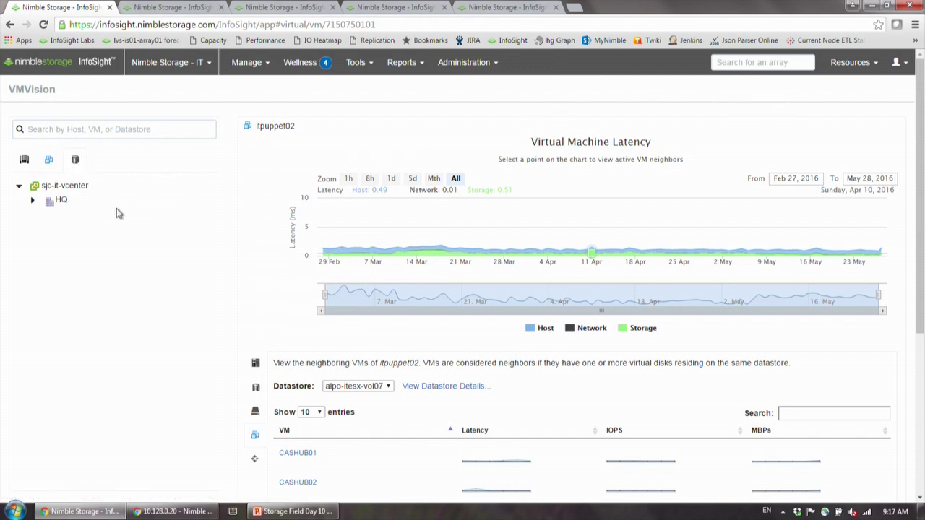
click(52, 204)
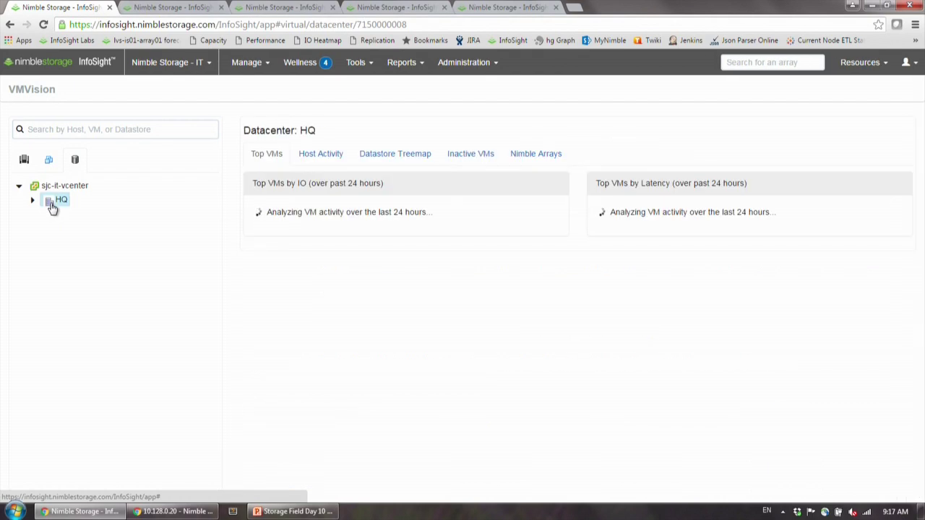
click(383, 159)
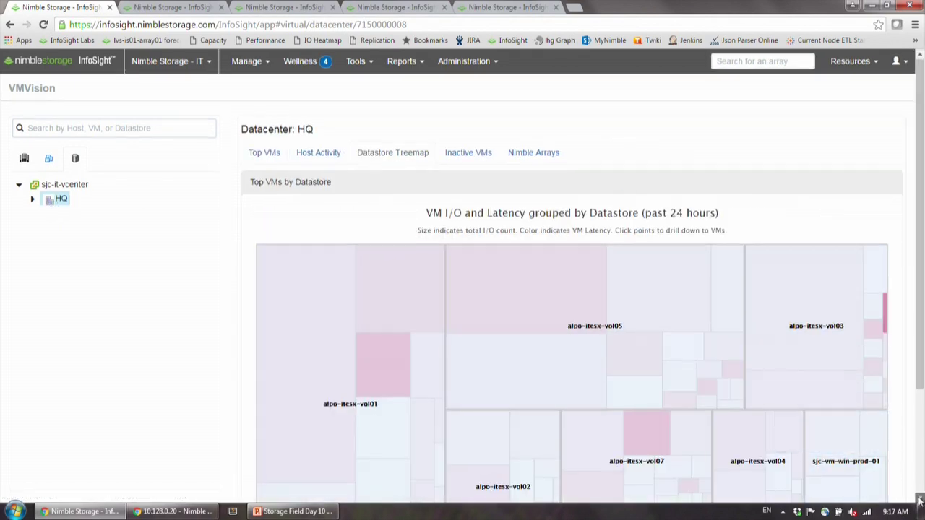
scroll(919, 500, down, 5)
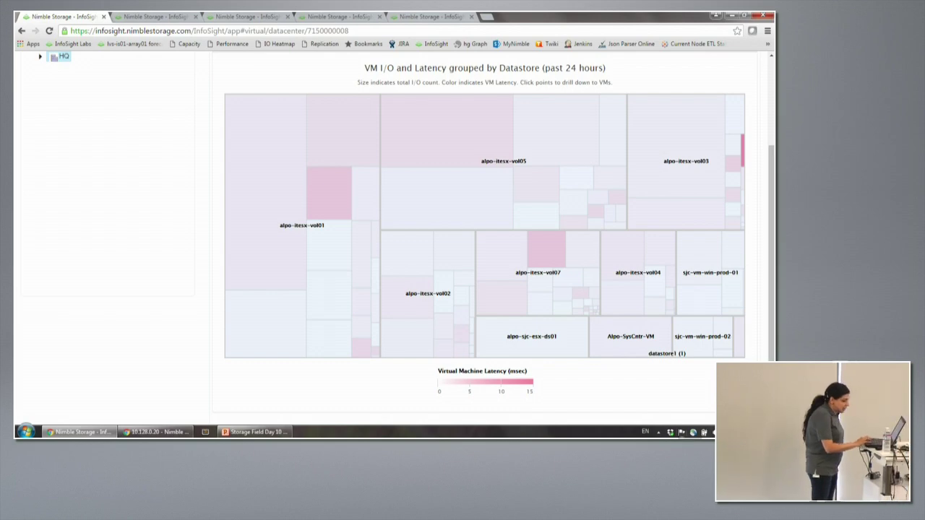
Drill into the alpo-itesx-vol03 datastore block of the treemap.
mouse_move(737, 249)
mouse_move(744, 158)
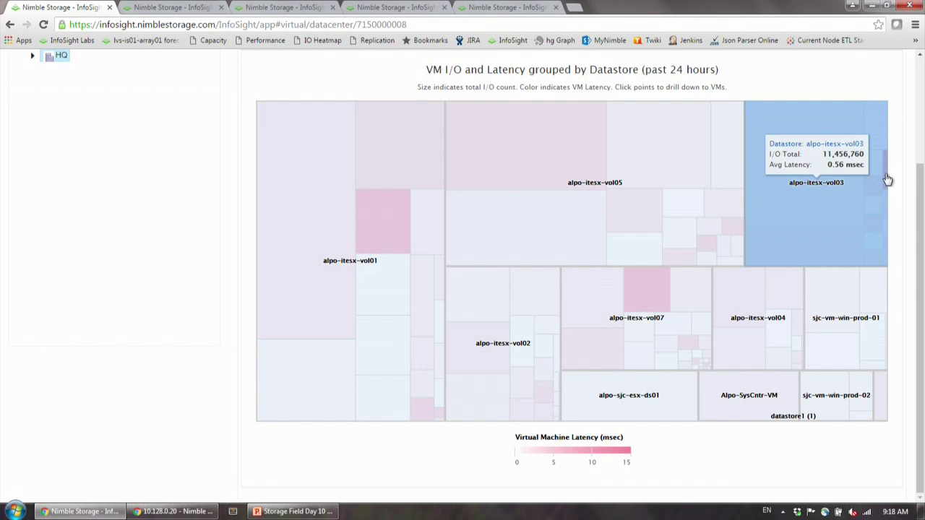
click(887, 179)
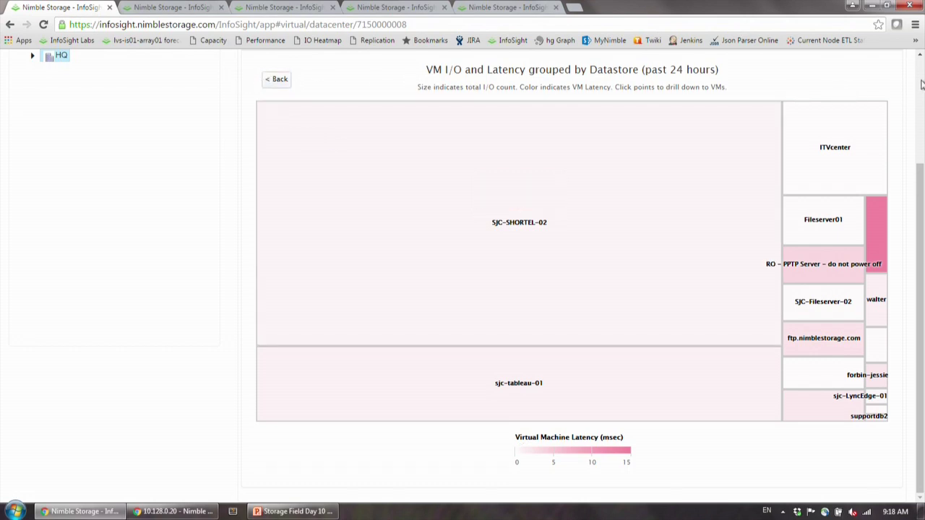
Scroll up to view alpo-itesx-vol03's VMs, led by SJC-SHORTEL-02, ITVcenter and Fileserver01.
scroll(922, 85, up, 2)
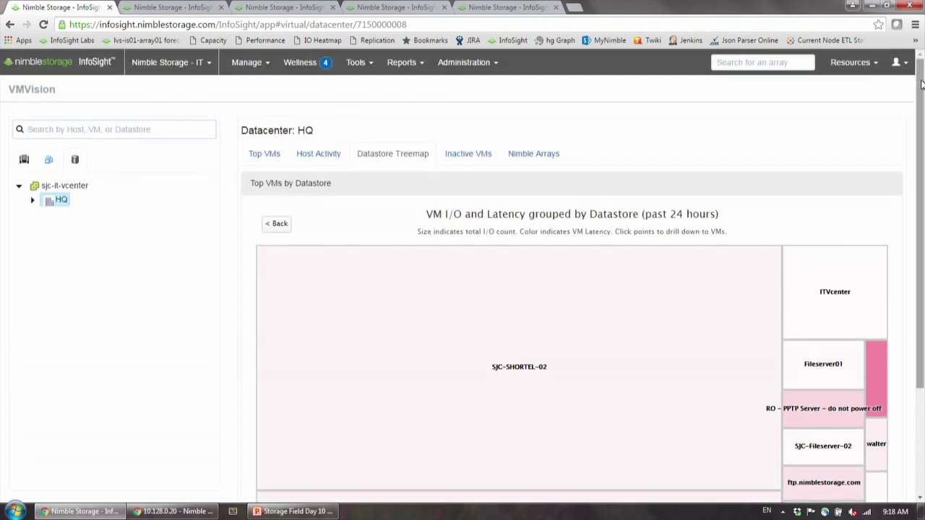